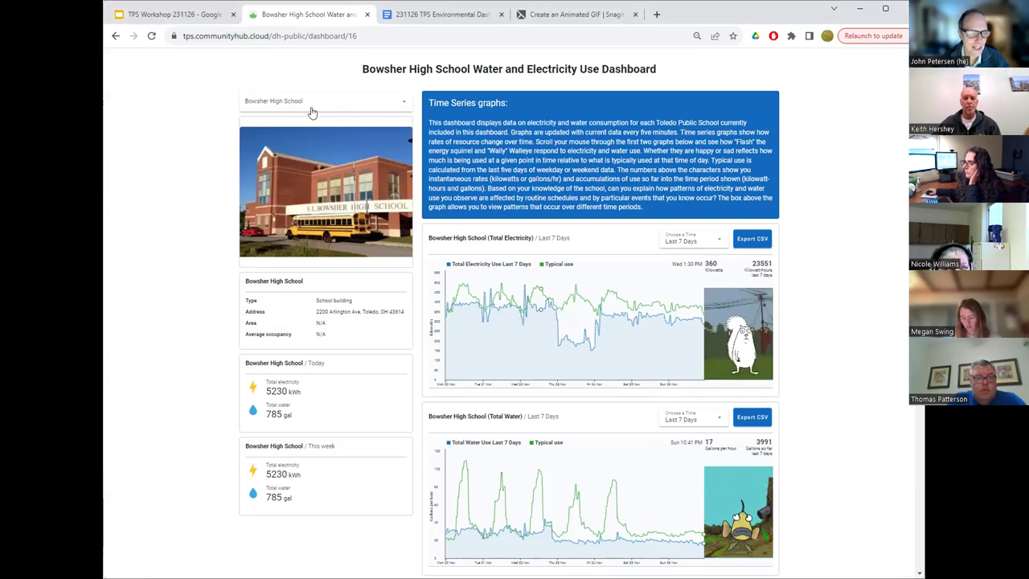
Check which schools the dashboard offers, then inspect Bowsher High School's electricity readings along the Last 7 Days time series graph
click(405, 107)
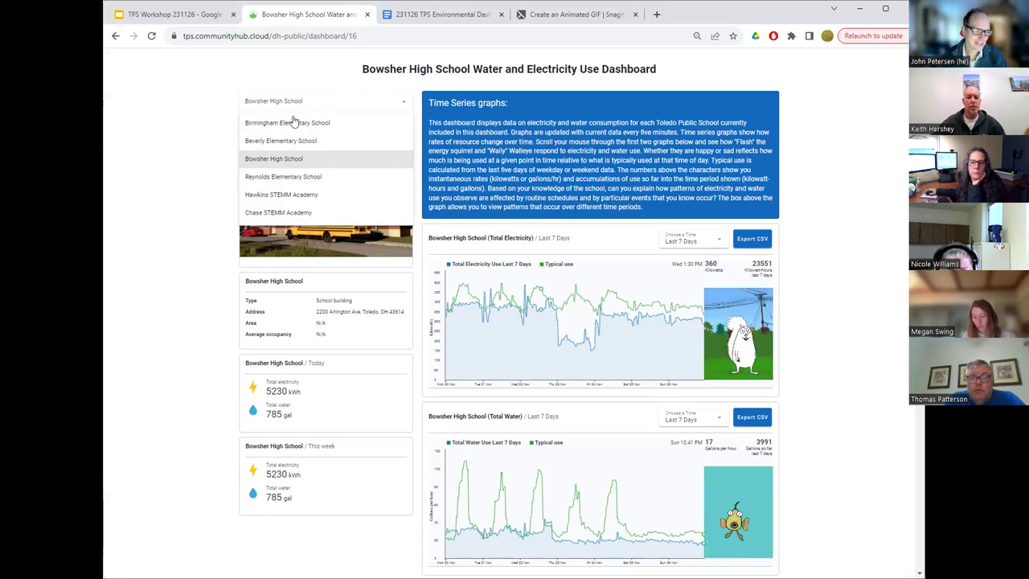
click(790, 222)
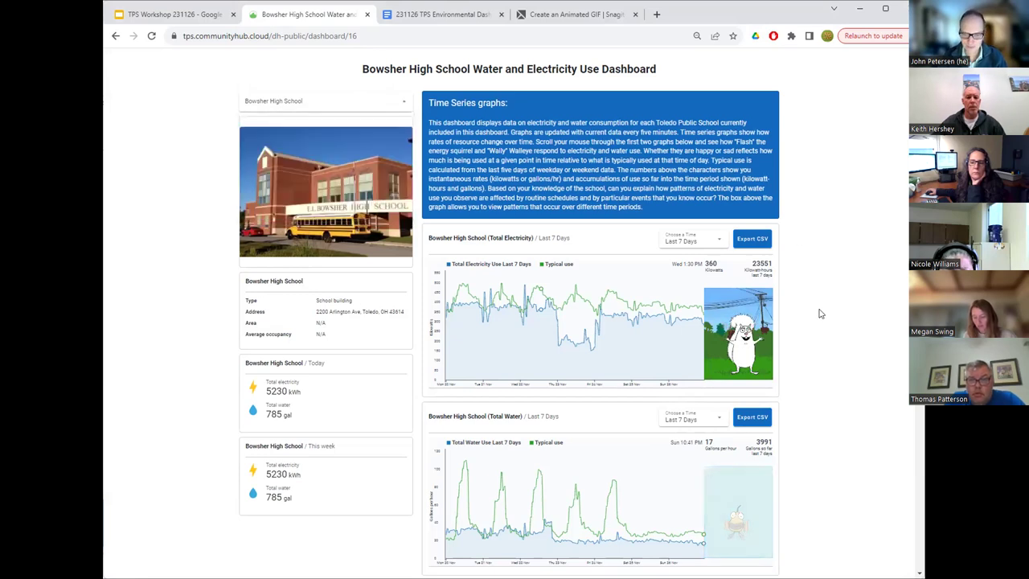
scroll(543, 314, down, 1)
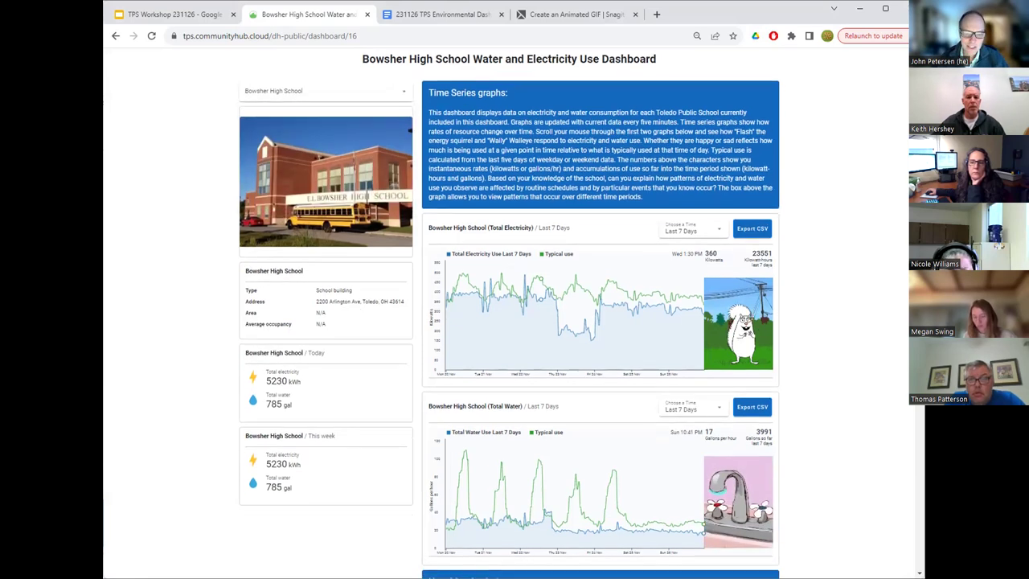
scroll(543, 313, down, 1)
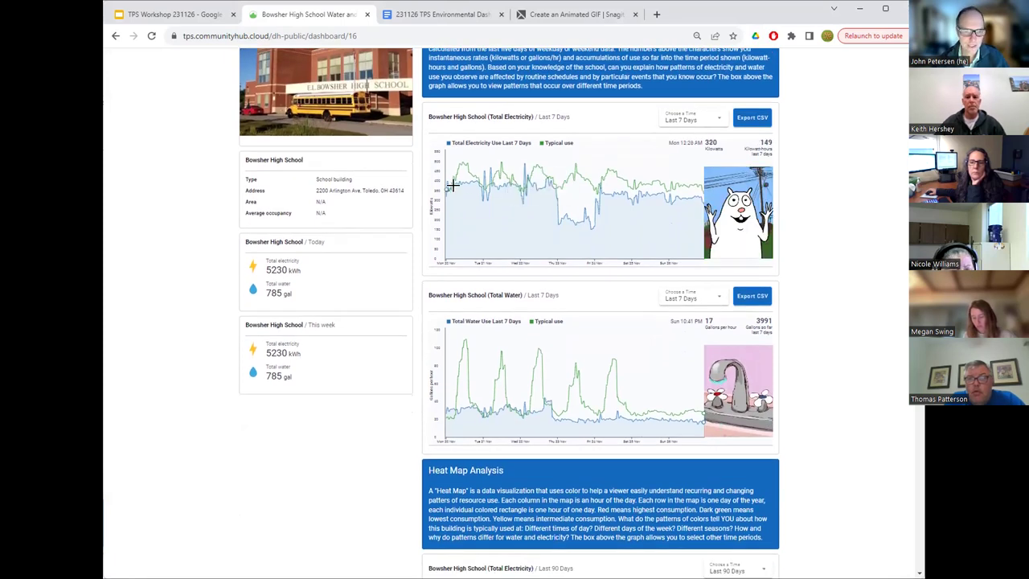
mouse_move(523, 183)
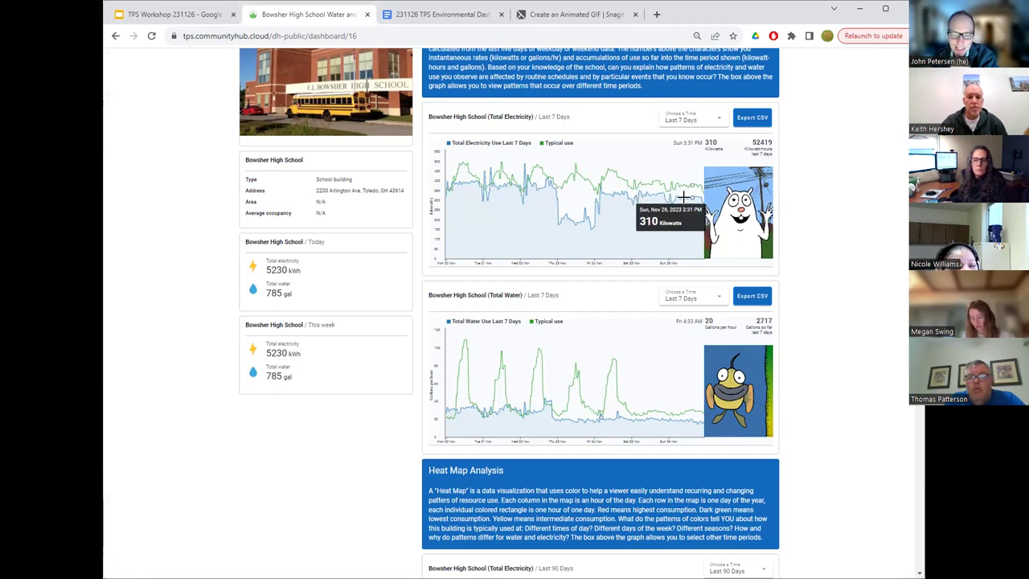
Set the total electricity time series graph to Last 24 Hours and inspect the readings along its curve
click(718, 121)
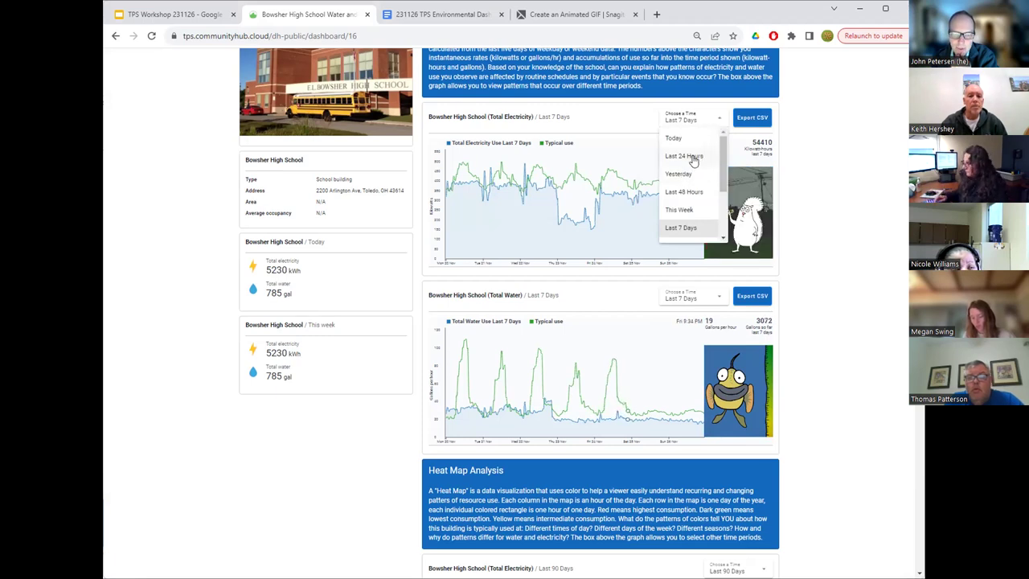
click(693, 158)
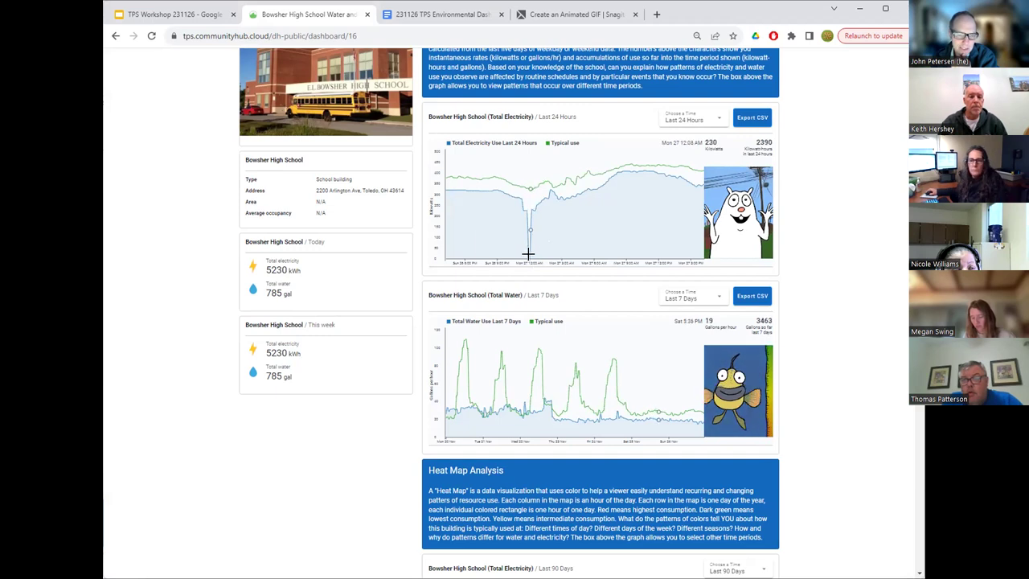
mouse_move(605, 219)
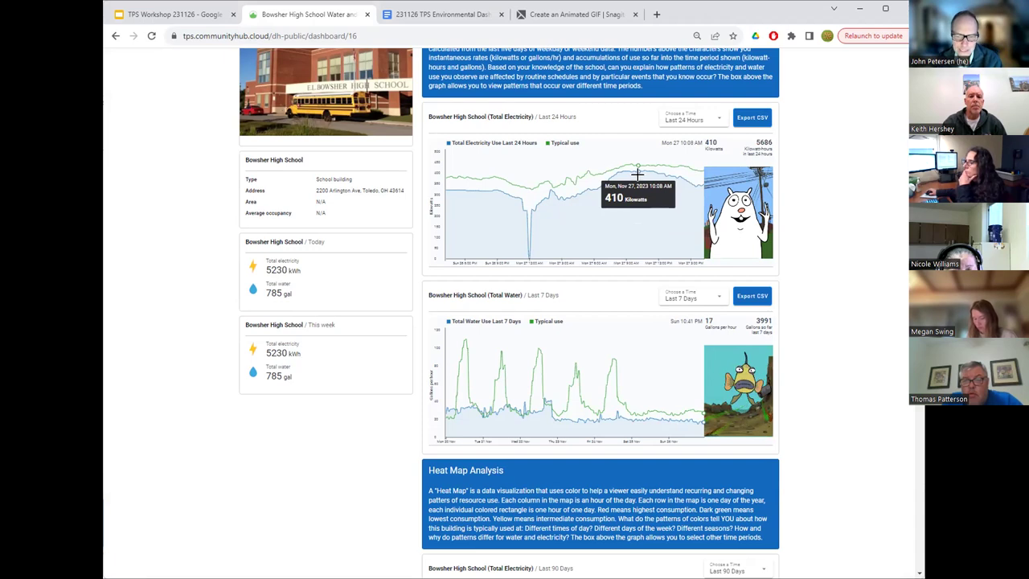
Check the longer time ranges offered for the electricity graph, then inspect the readings on the Last 7 Days water use graph
click(719, 121)
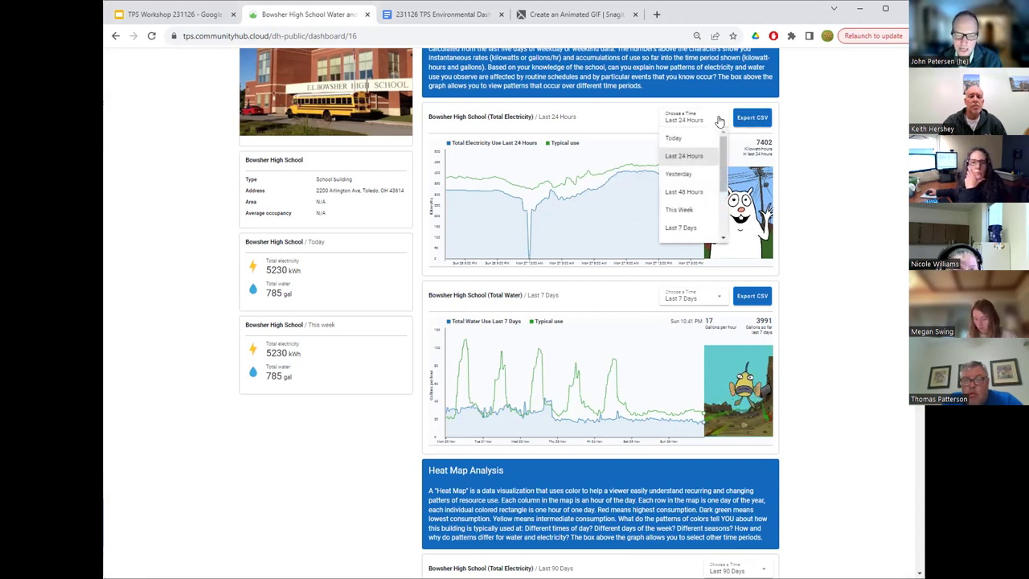
drag(722, 173, 722, 230)
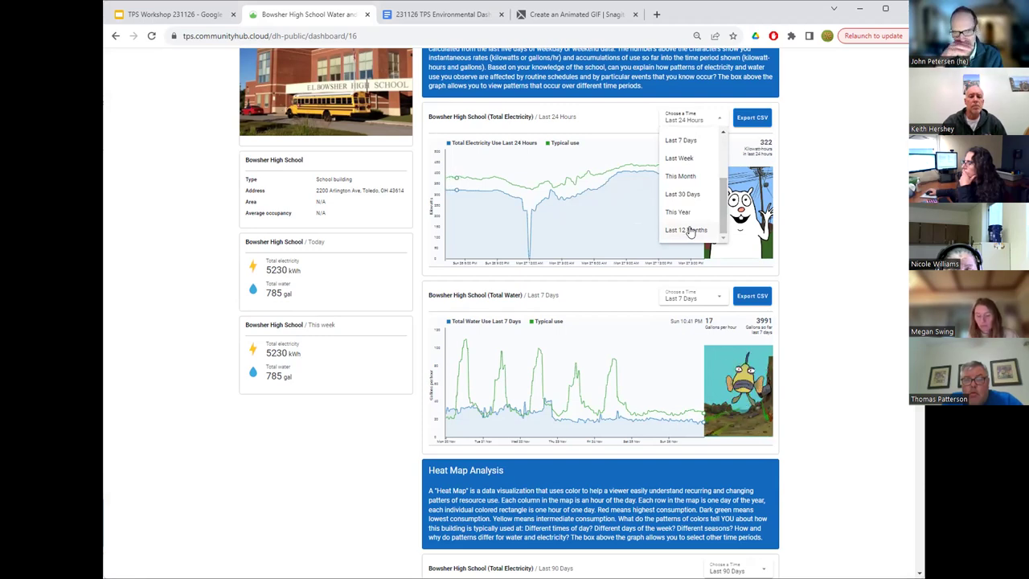
click(611, 121)
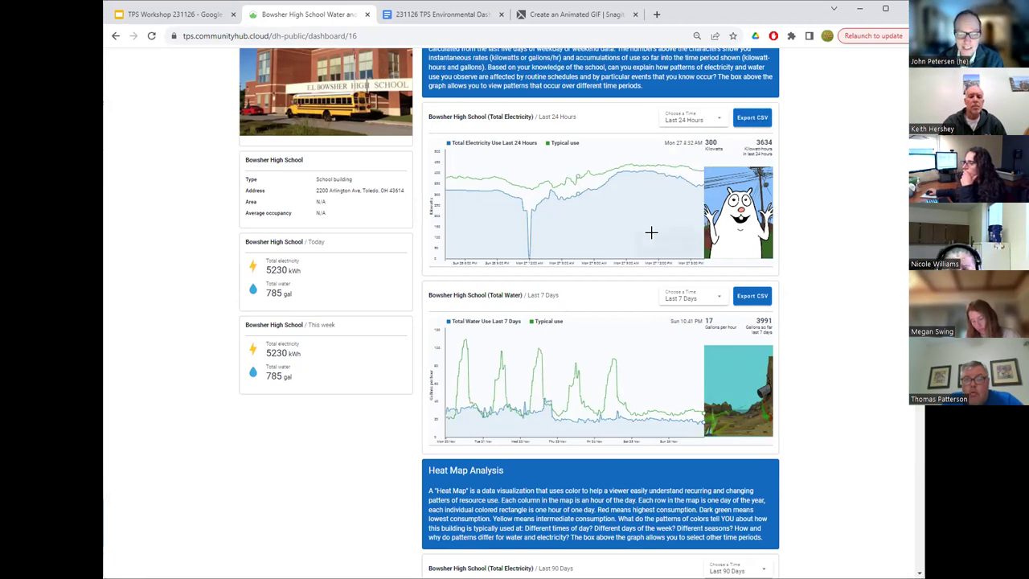
scroll(576, 320, down, 1)
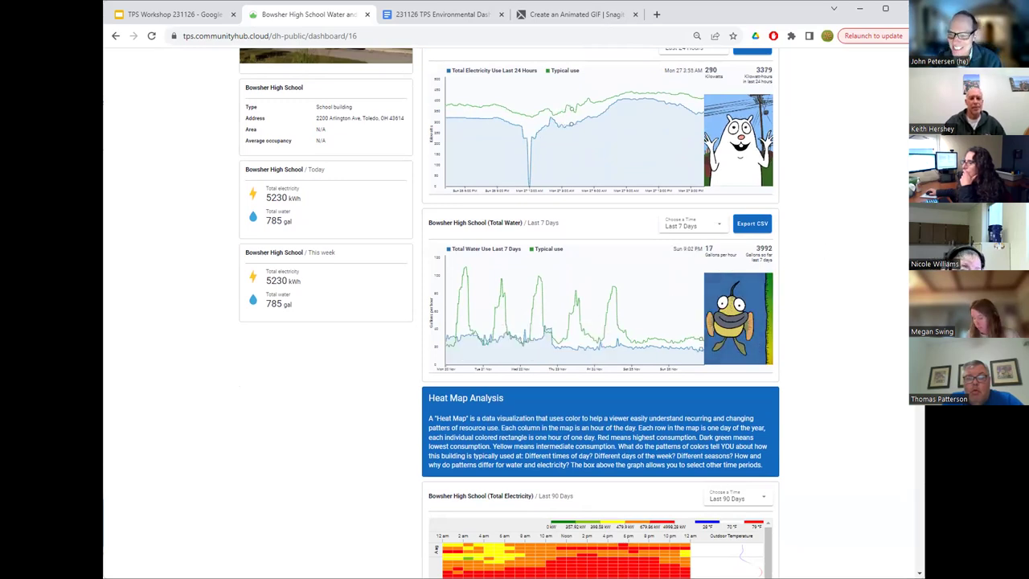
scroll(565, 300, down, 1)
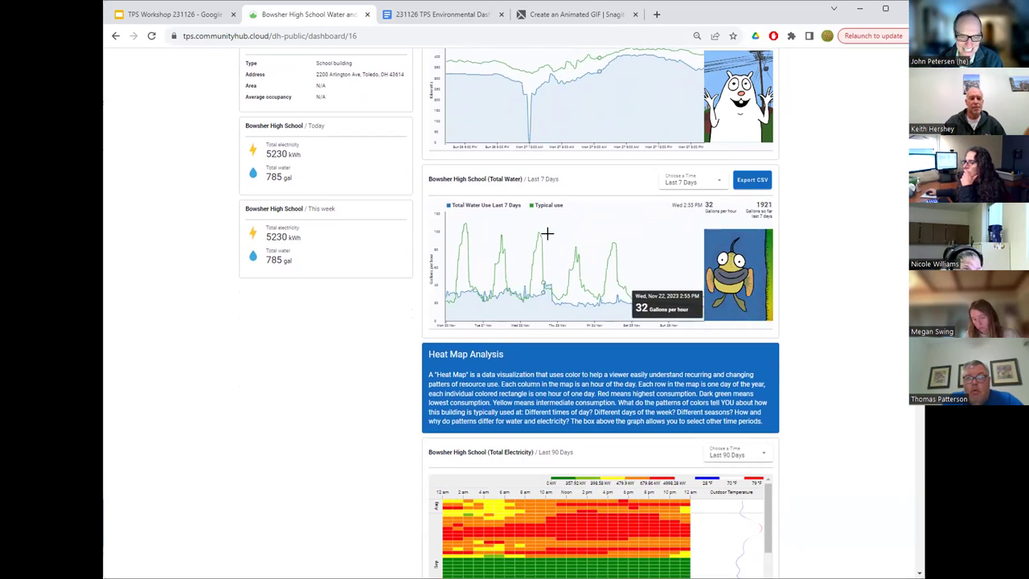
scroll(787, 239, down, 1)
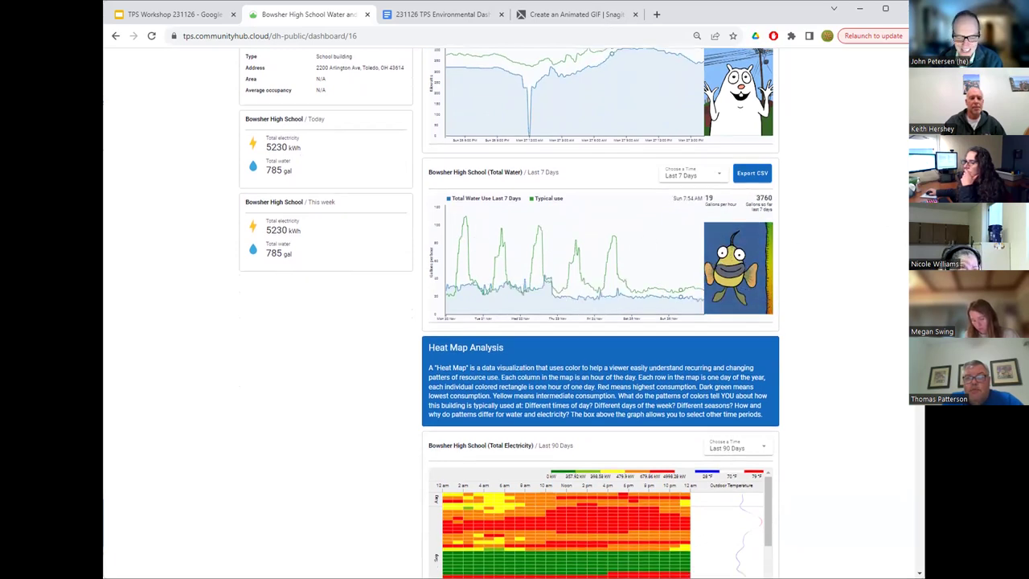
Set the total electricity heat map to Last 30 Days and examine its hourly and daily consumption patterns
scroll(601, 313, down, 3)
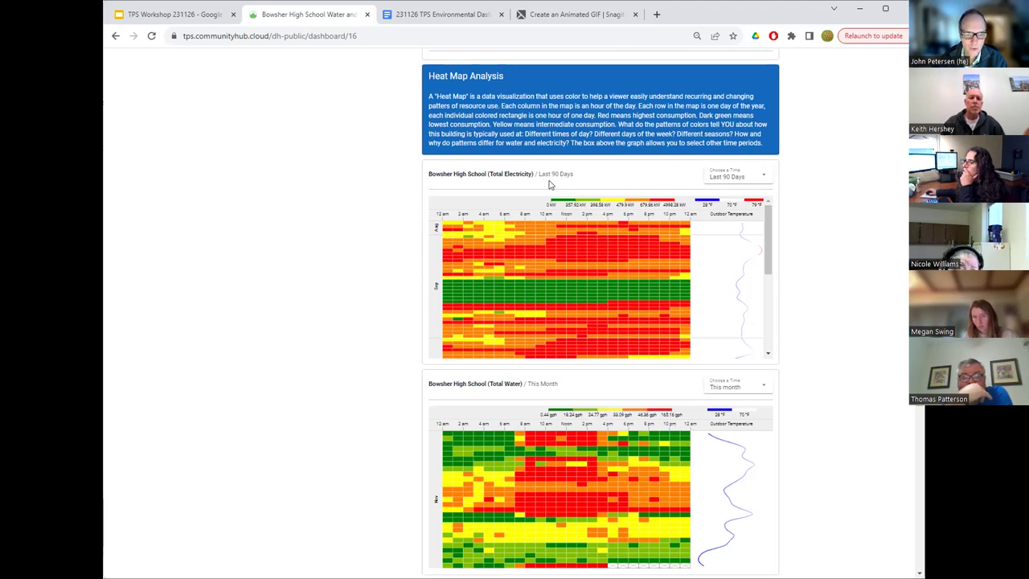
click(765, 178)
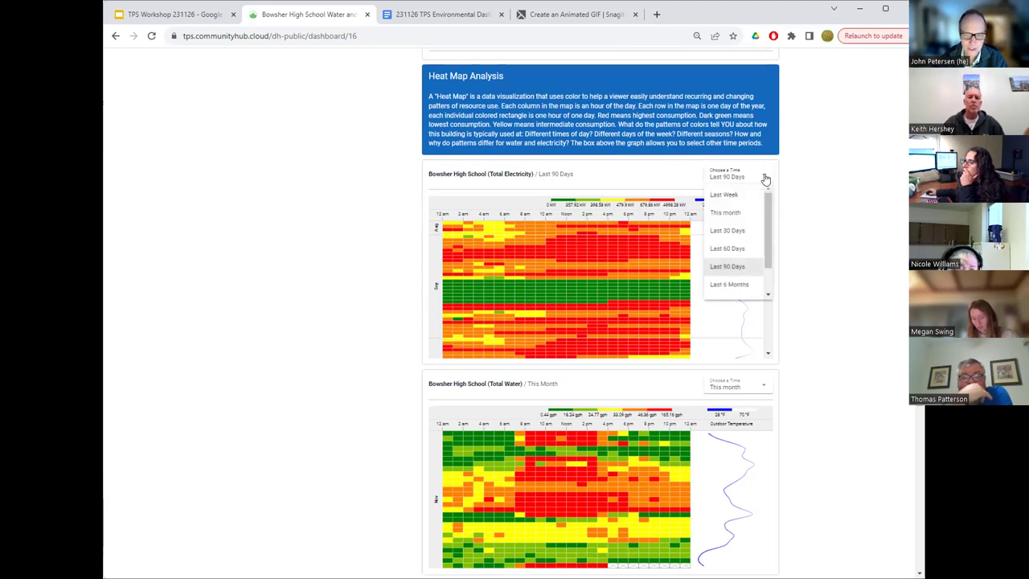
click(734, 233)
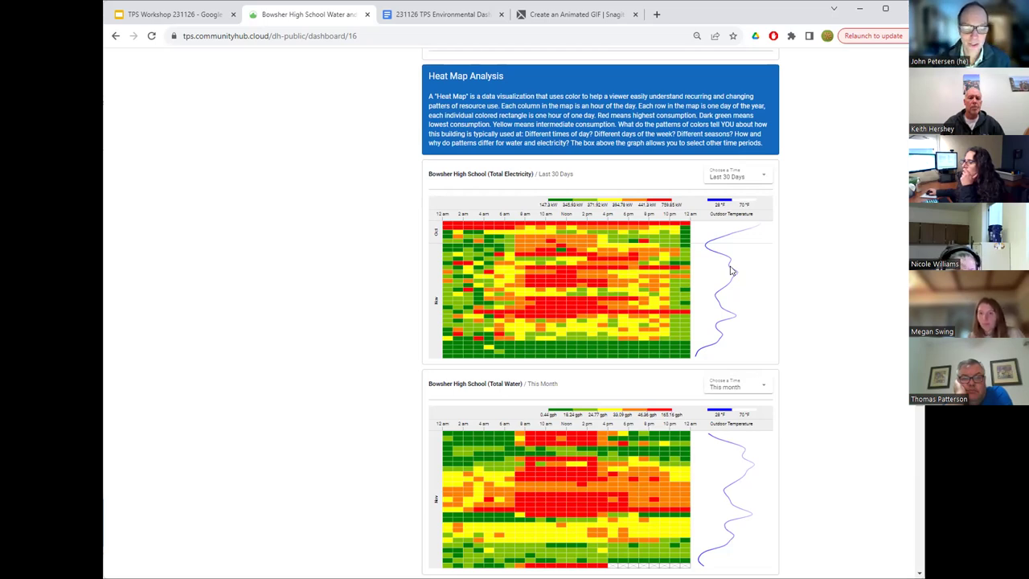
mouse_move(692, 231)
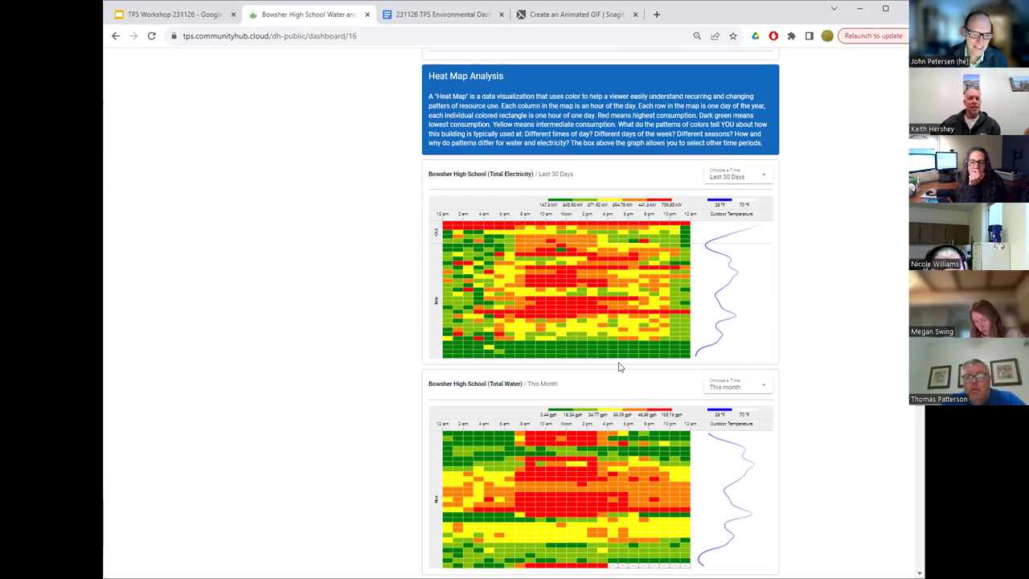
mouse_move(442, 351)
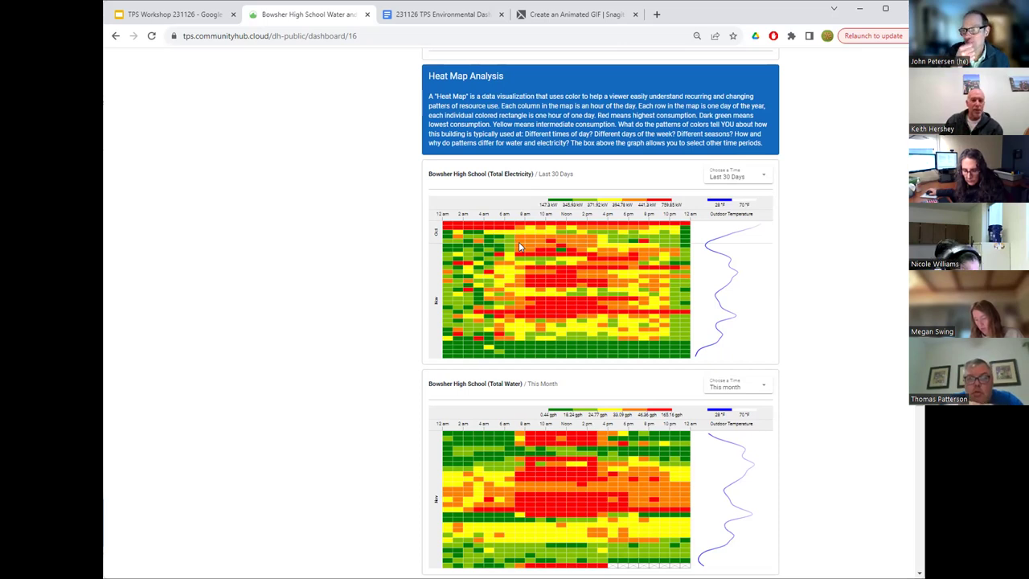
mouse_move(518, 239)
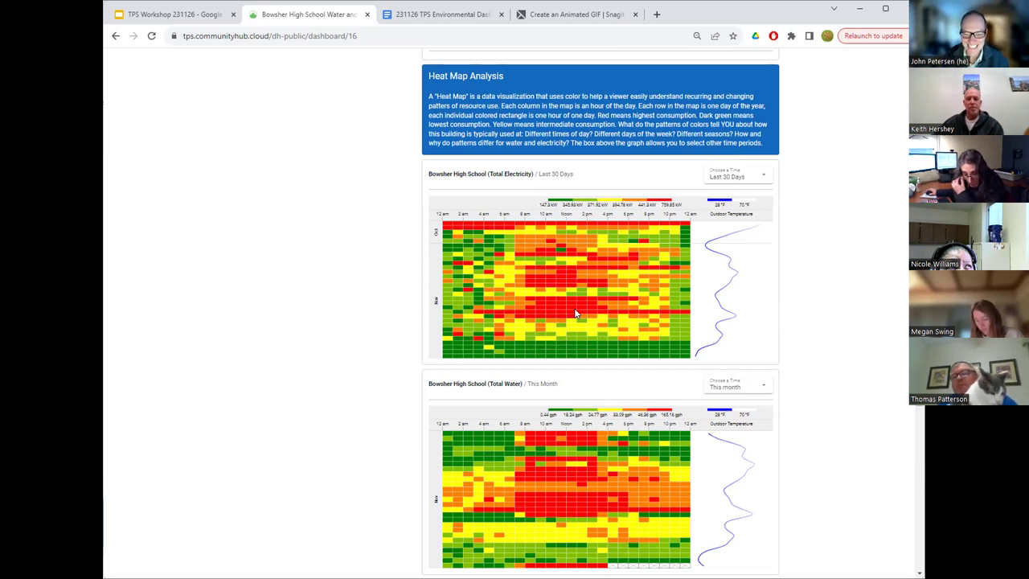
mouse_move(685, 313)
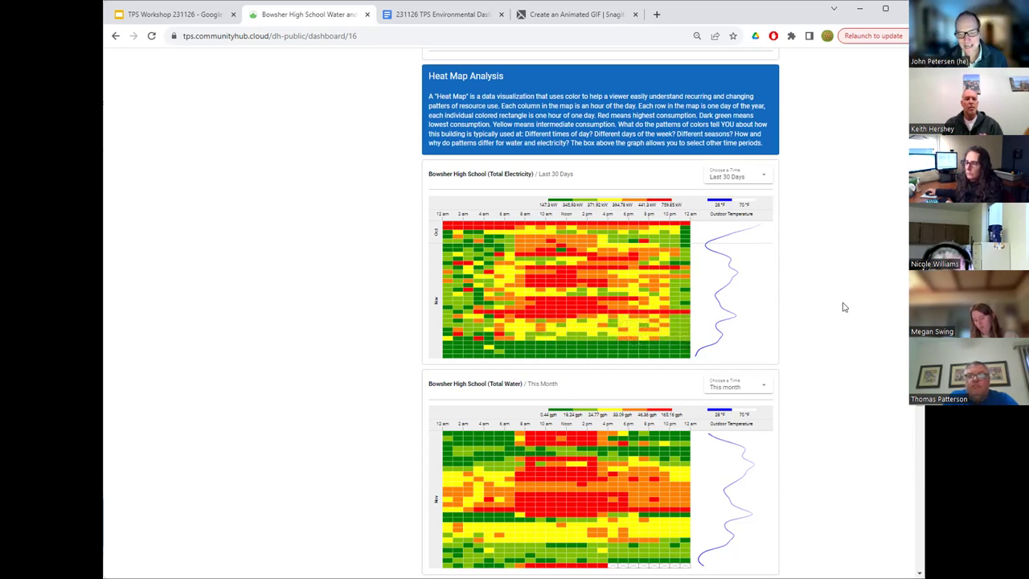
Set the total water heat map to Last 30 Days and compare its patterns with the electricity heat map
scroll(776, 340, down, 3)
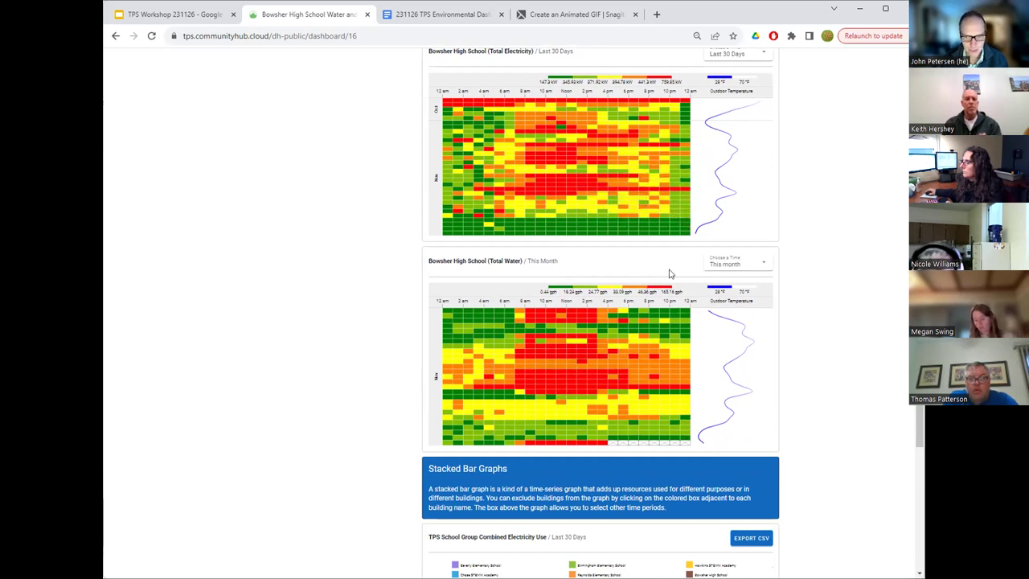
click(763, 265)
click(731, 318)
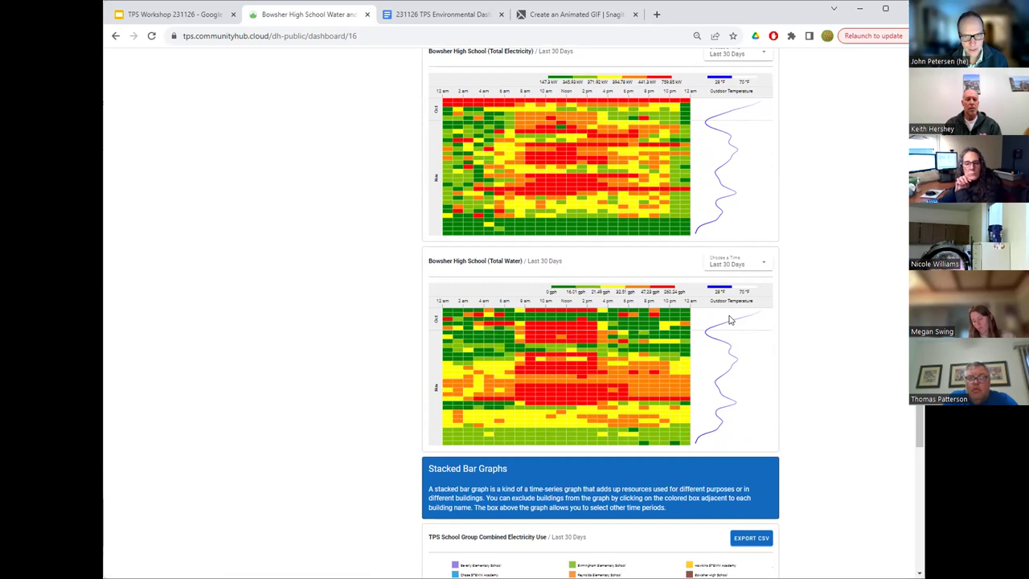
mouse_move(651, 399)
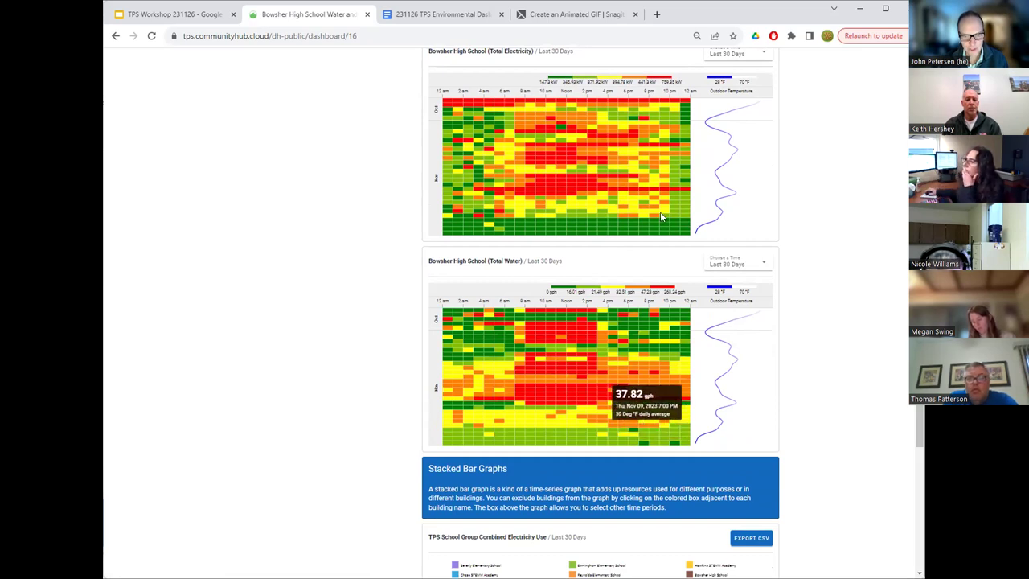
mouse_move(655, 191)
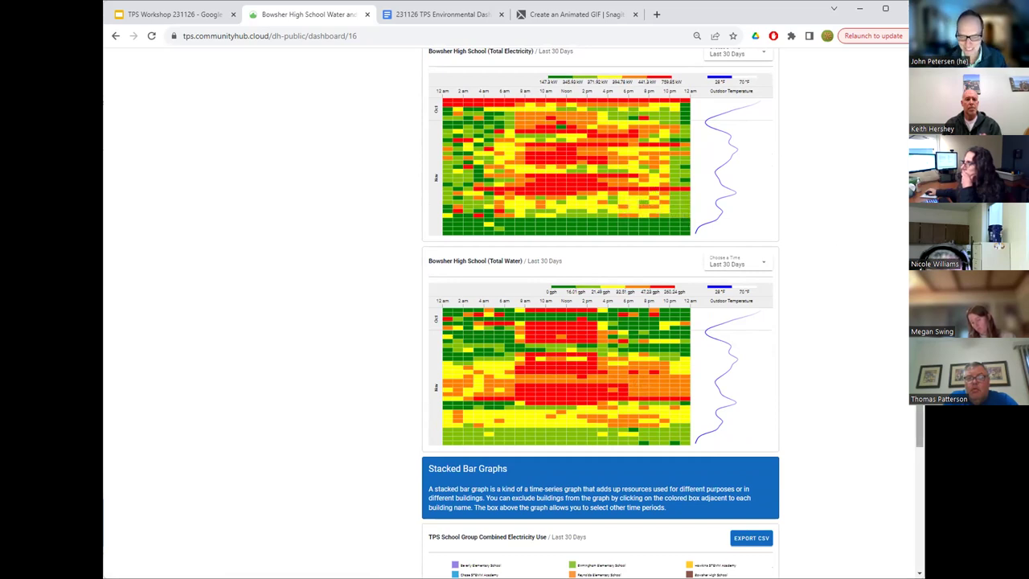
Examine the stacked bar graphs of the school group's combined electricity and water use by building
scroll(919, 426, down, 2)
scroll(918, 425, down, 2)
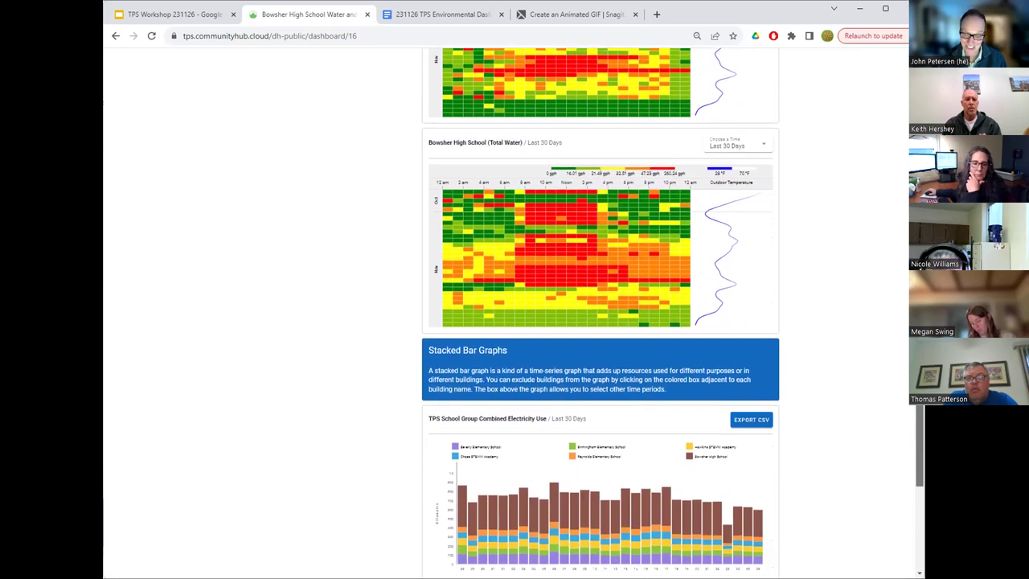
scroll(918, 426, down, 5)
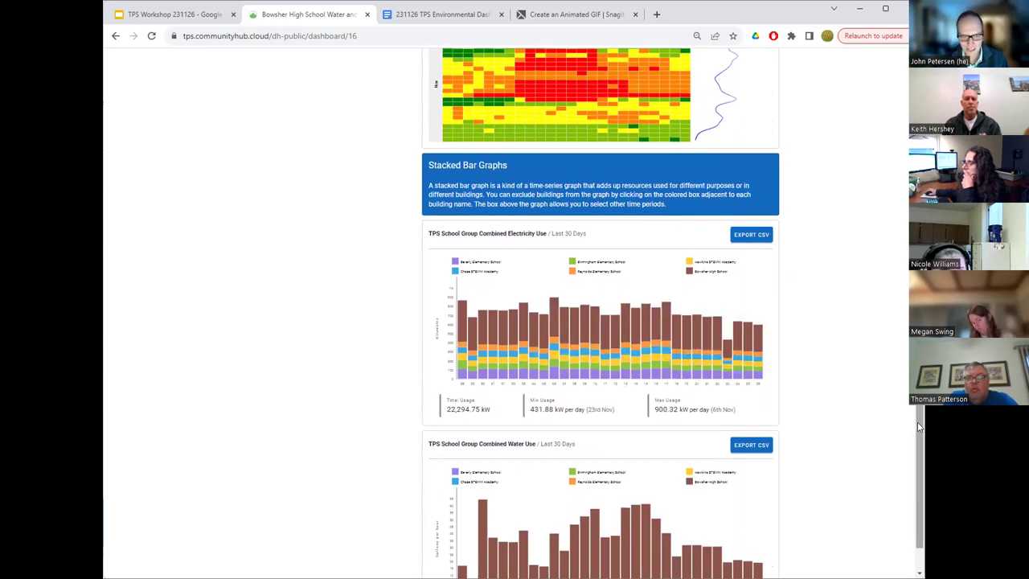
scroll(915, 426, down, 2)
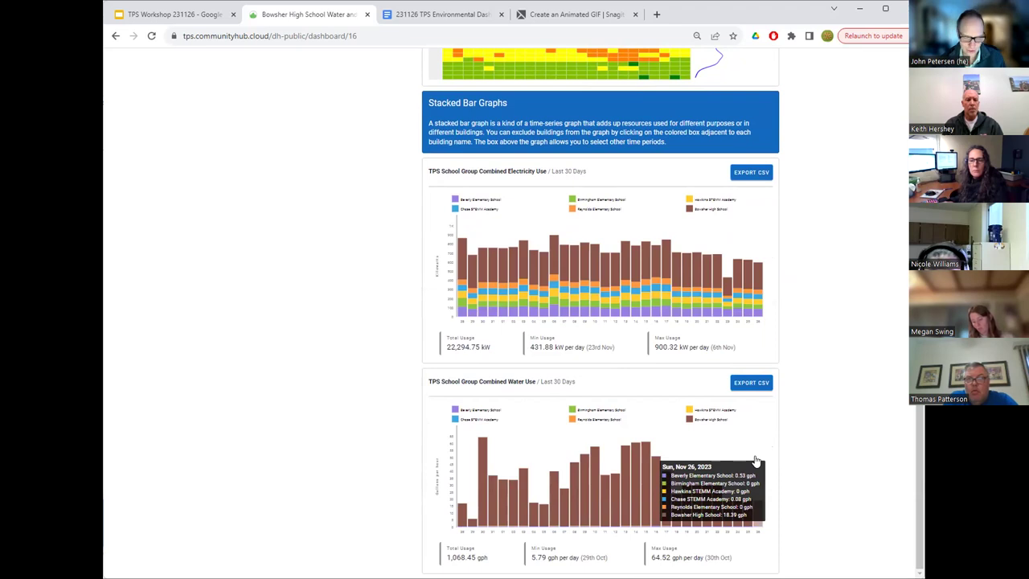
drag(921, 425, 859, 397)
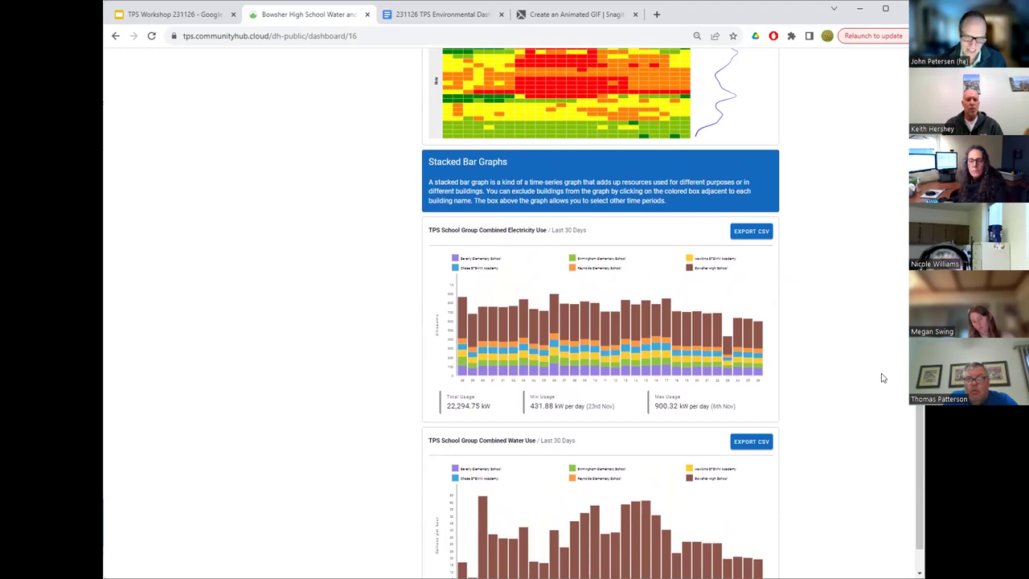
drag(921, 418, 920, 395)
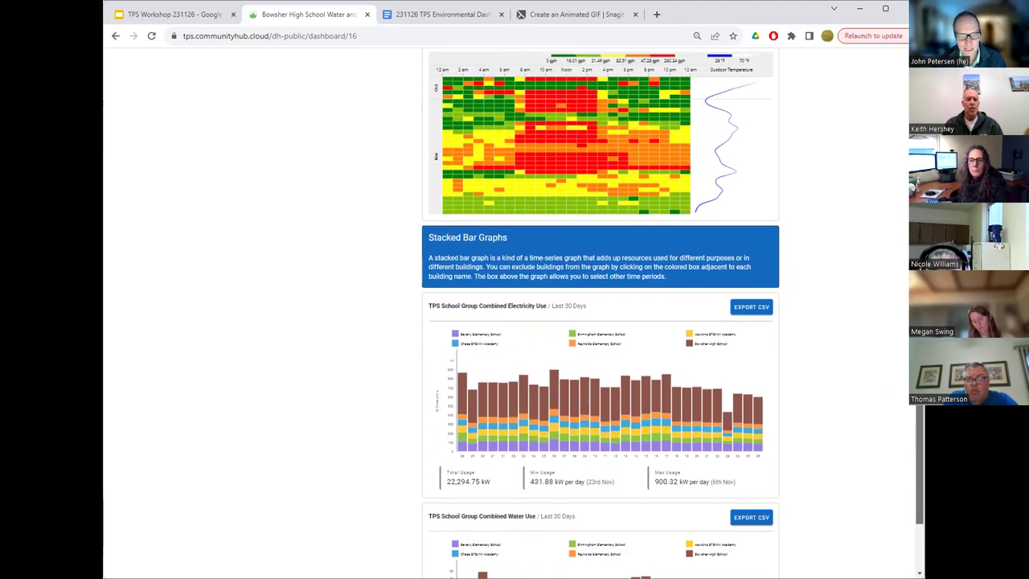
Review the electricity and water heat maps and the time series graphs again, ending at the start of the dashboard
scroll(599, 313, up, 4)
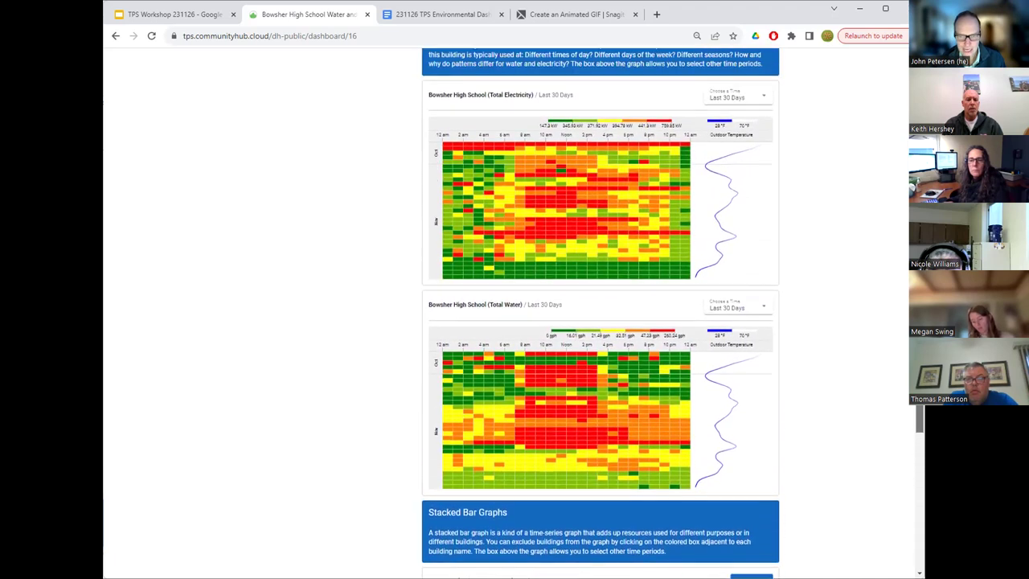
scroll(600, 313, up, 1)
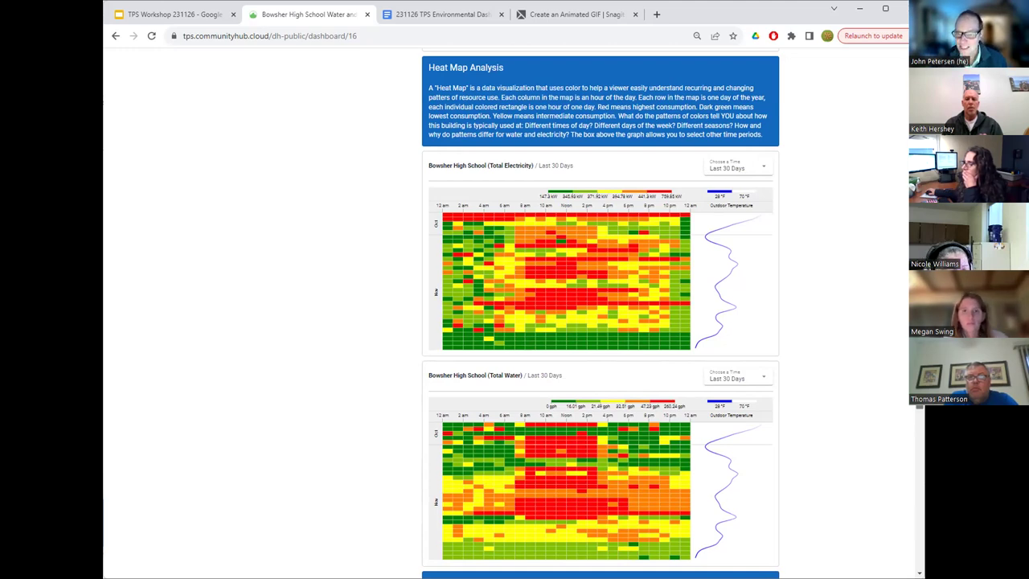
scroll(534, 129, up, 5)
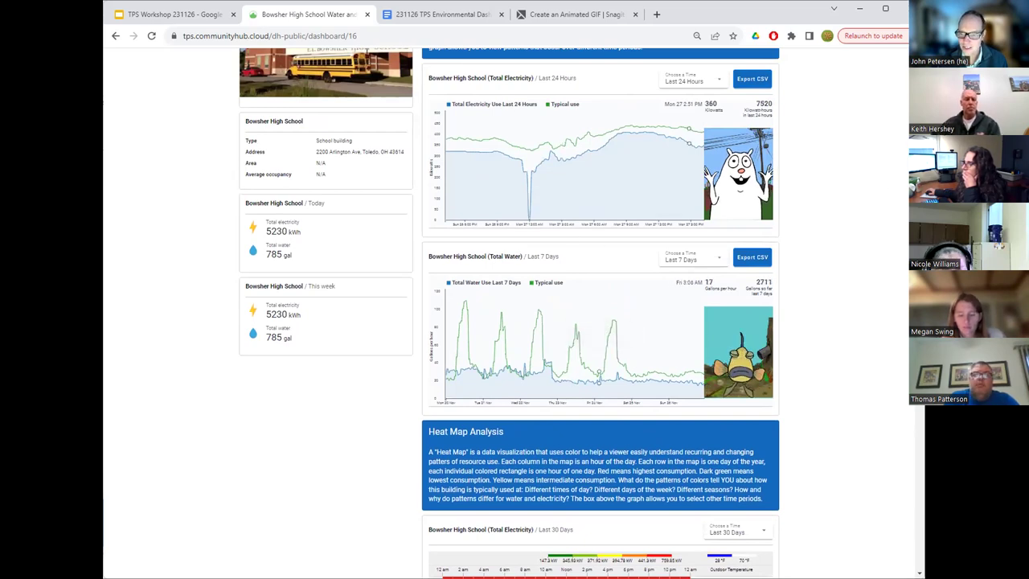
scroll(600, 313, down, 5)
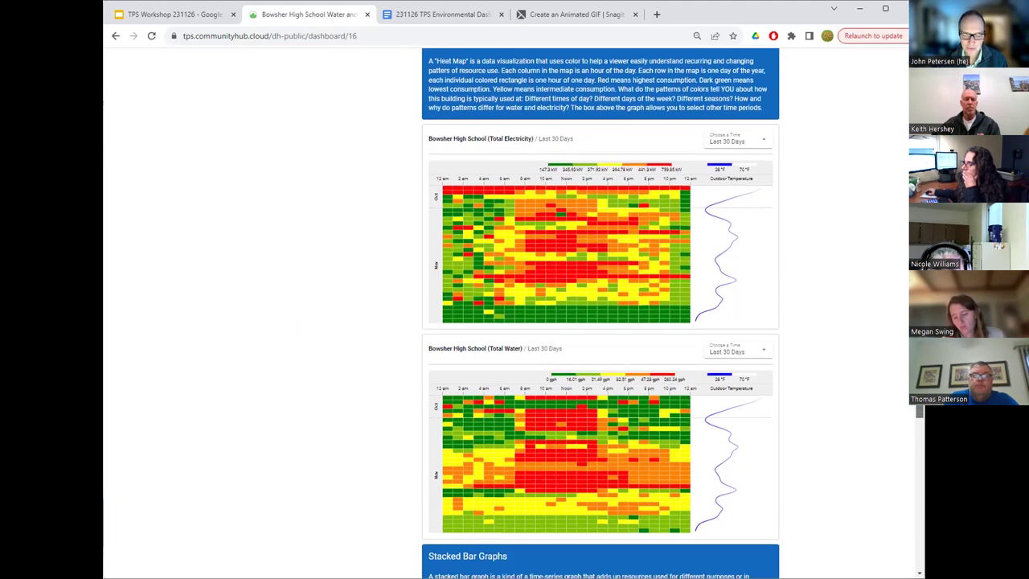
scroll(601, 314, down, 2)
scroll(600, 313, up, 3)
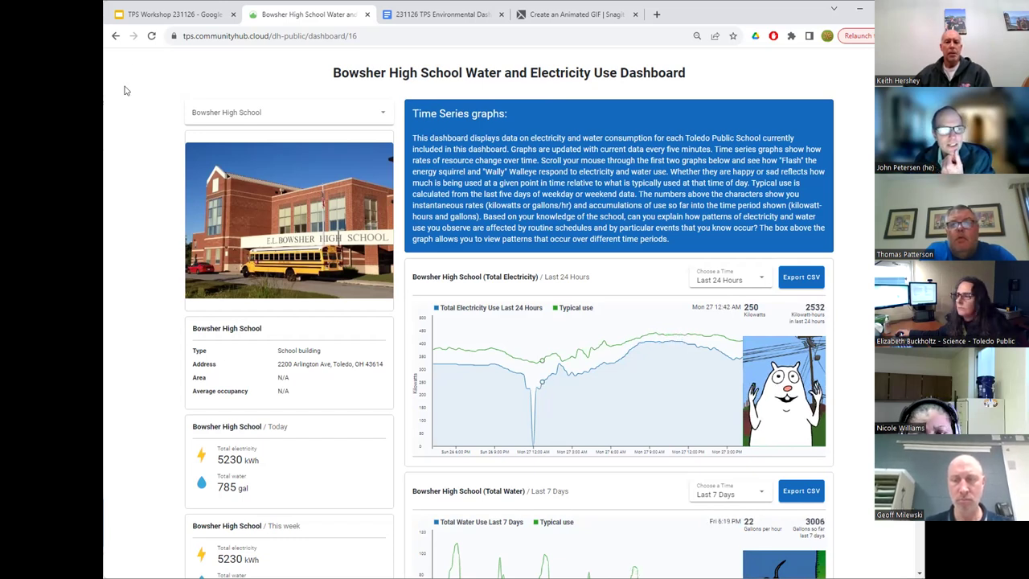
Reload the dashboard and open the list of schools for choosing another building
click(151, 36)
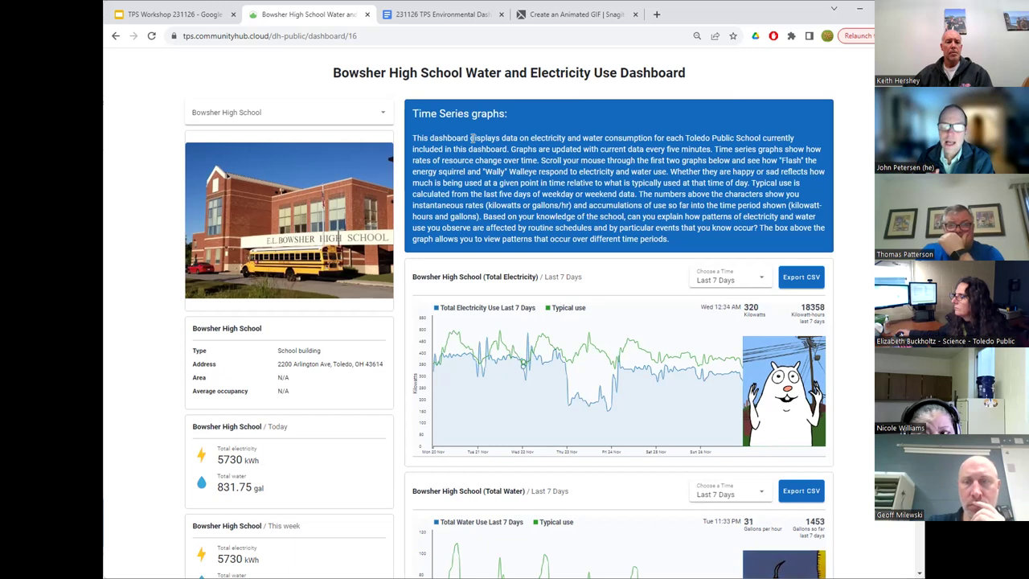
click(382, 115)
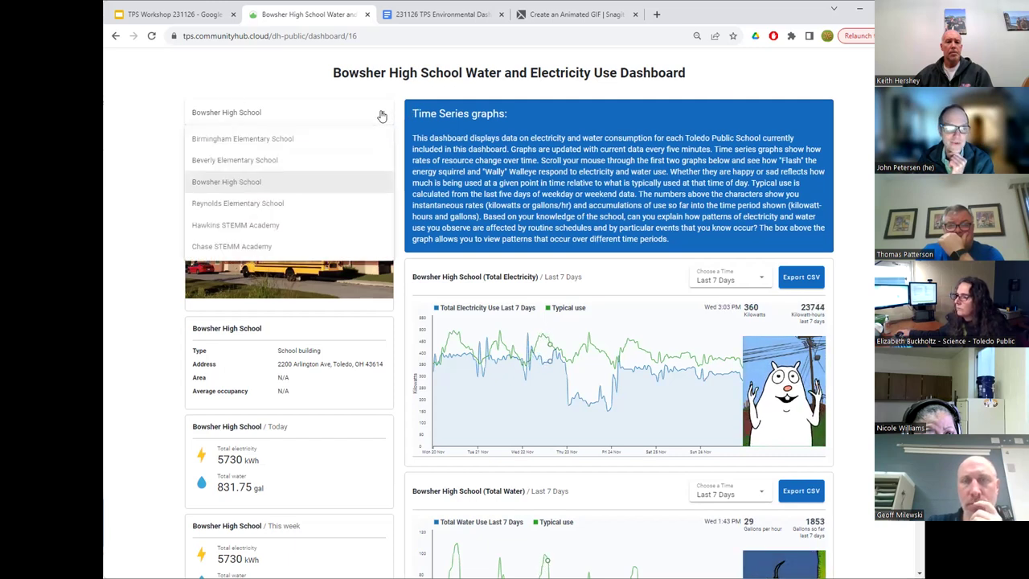